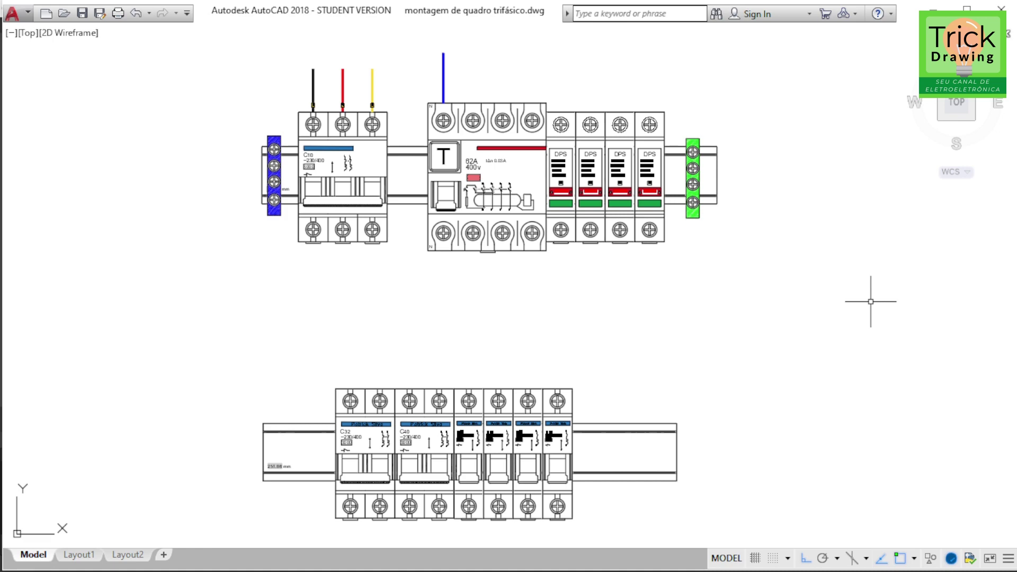
Pan to the panel copy with black, red and yellow wires from the main breaker to the DR.
mouse_move(837, 360)
middle_mouse_down()
mouse_move(137, 377)
mouse_move(23, 357)
mouse_move(44, 359)
middle_mouse_up()
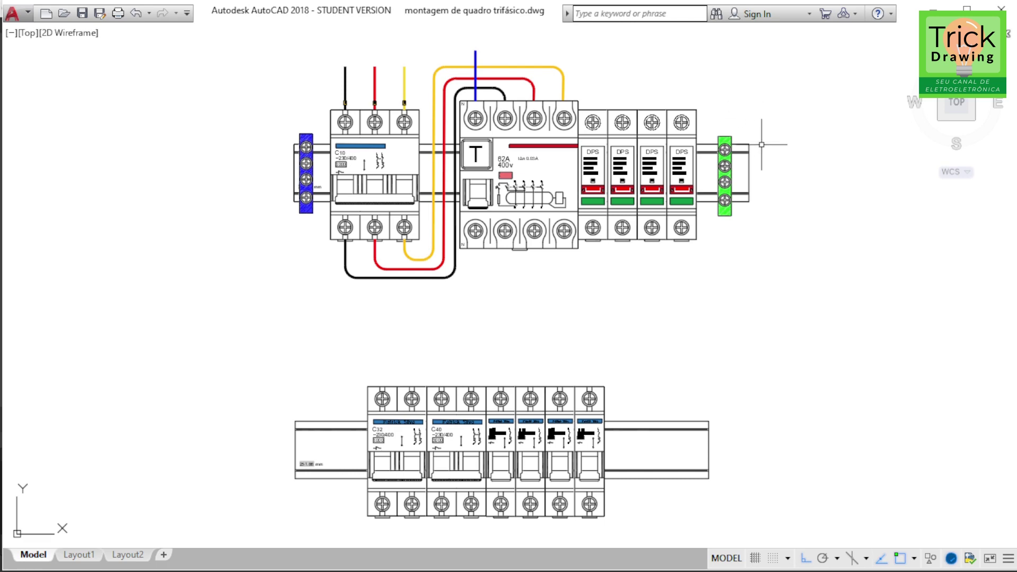
Pan to the panel copy where the DR's top terminals feed the four DPS surge protectors.
middle_click_drag(797, 294, 211, 289)
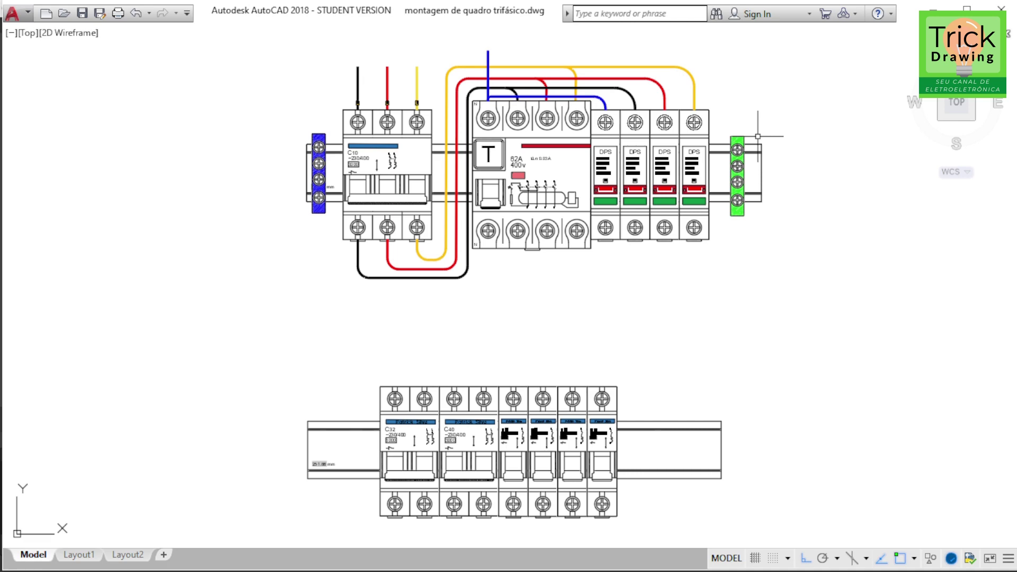
mouse_move(613, 317)
middle_mouse_down()
mouse_move(335, 336)
mouse_move(47, 298)
middle_mouse_up()
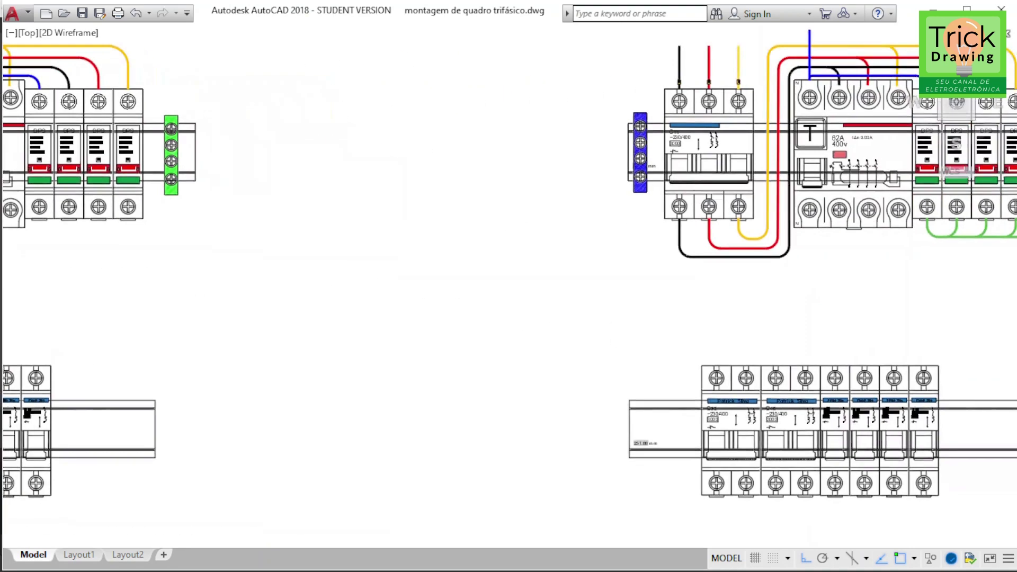
Pan past the grounded-DPS copy to the one wiring the DR outputs to the C32 and C40 breakers.
middle_click_drag(783, 324, 398, 325)
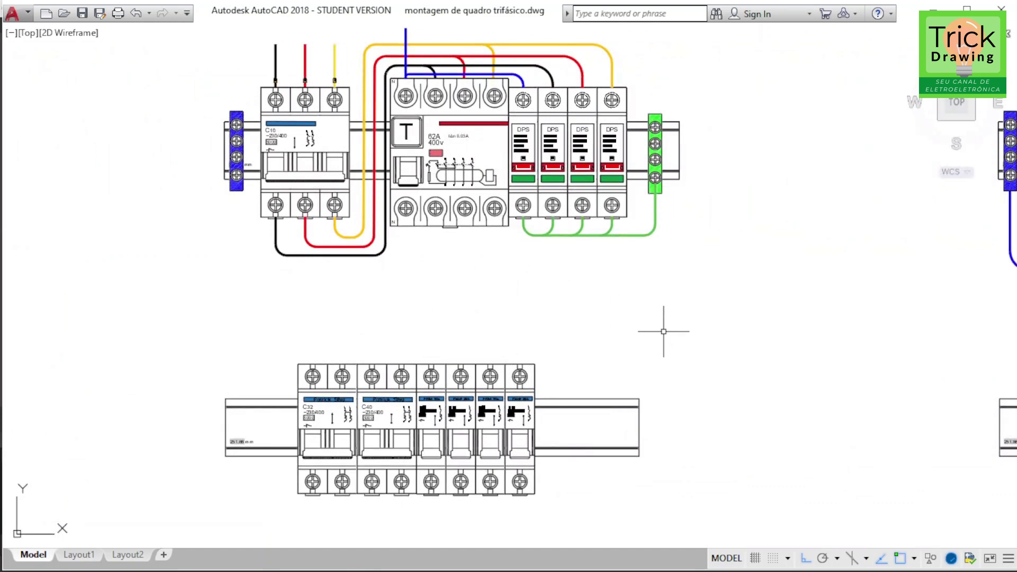
mouse_move(812, 321)
middle_mouse_down()
mouse_move(370, 310)
mouse_move(215, 338)
mouse_move(180, 331)
middle_mouse_up()
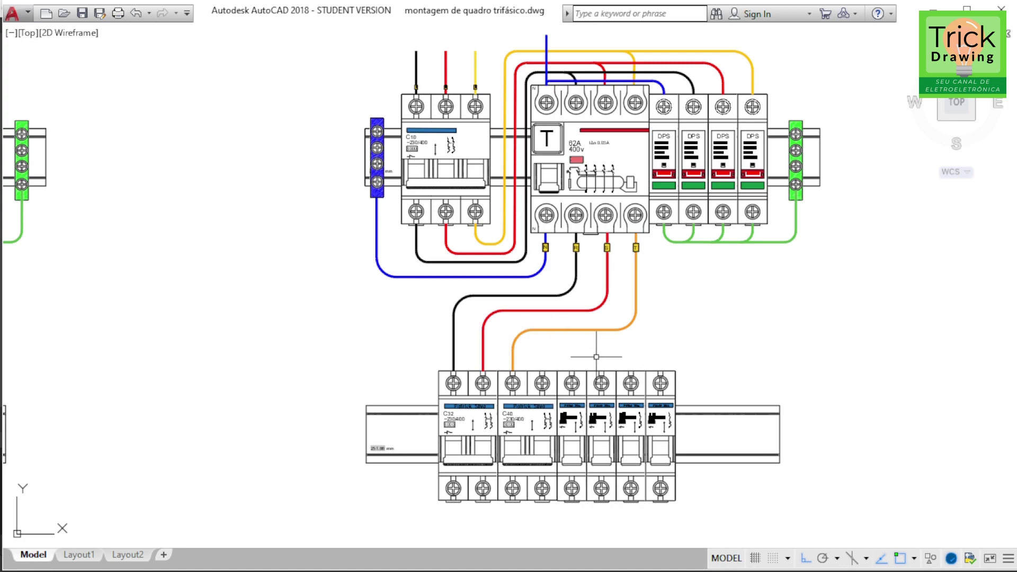
Pan to the last panel copy and zoom in on the jumpered lower breaker row.
mouse_move(831, 311)
middle_mouse_down()
mouse_move(675, 334)
mouse_move(336, 297)
mouse_move(114, 329)
middle_mouse_up()
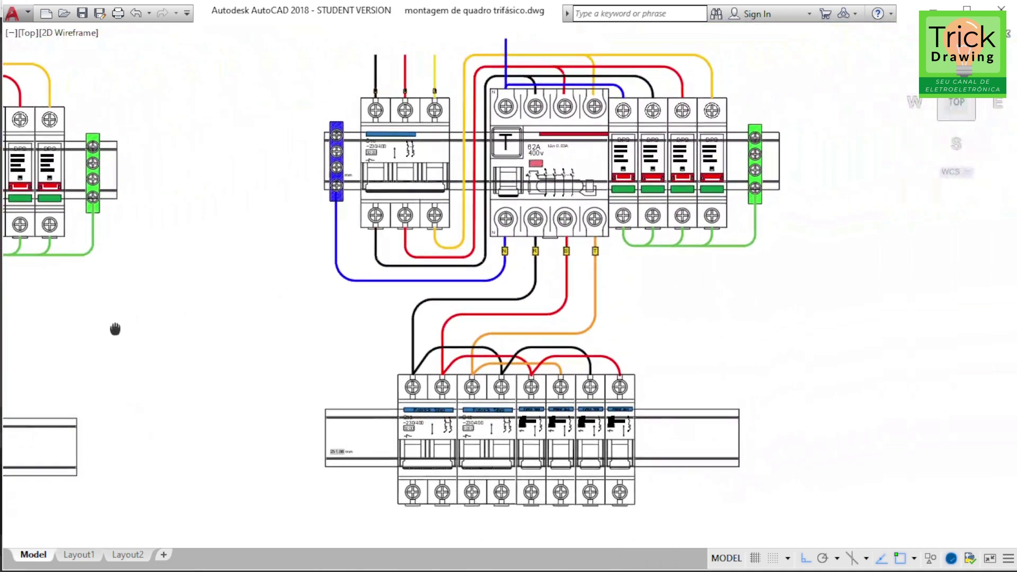
scroll(528, 286, "up", 3)
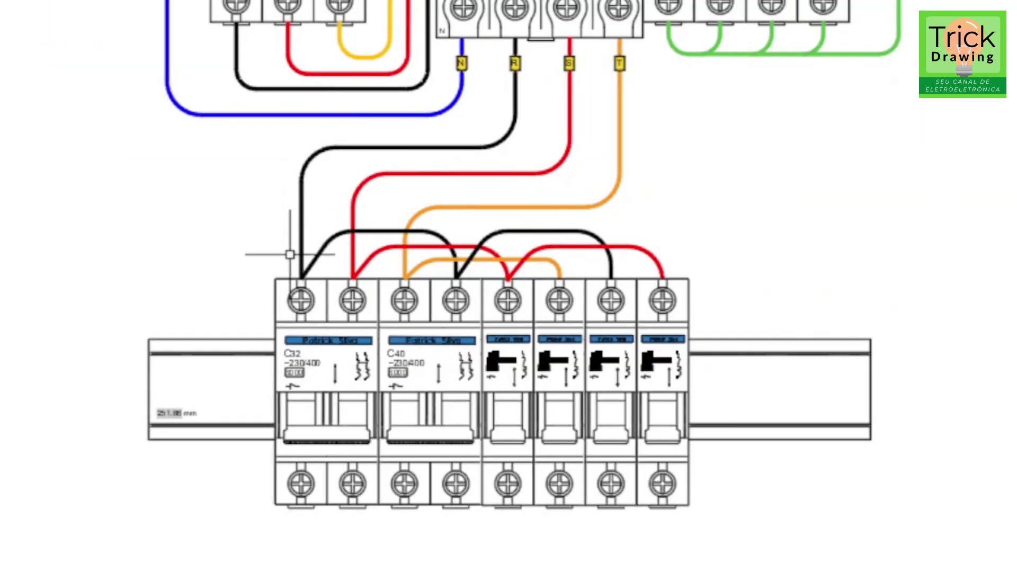